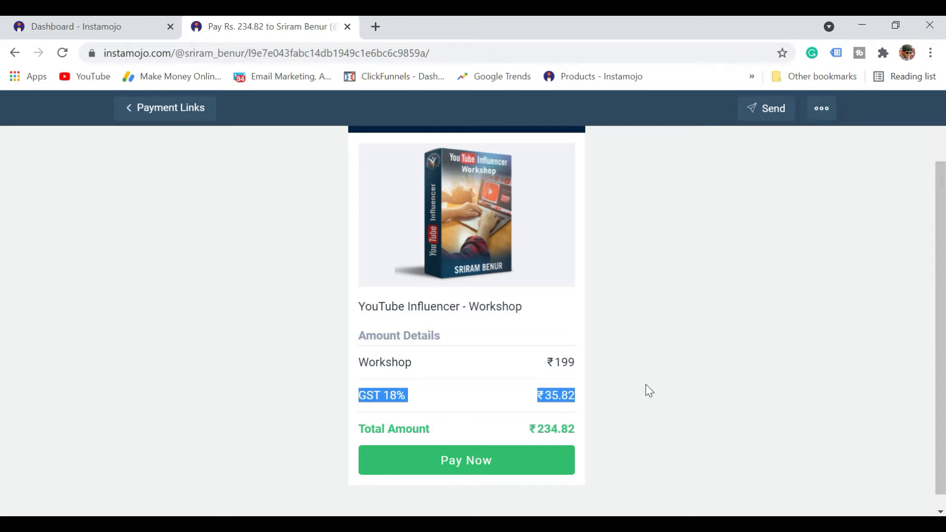
# - Start a new payment link from the Instamojo dashboard and make it a Smart Link
pyautogui.click(95, 27)
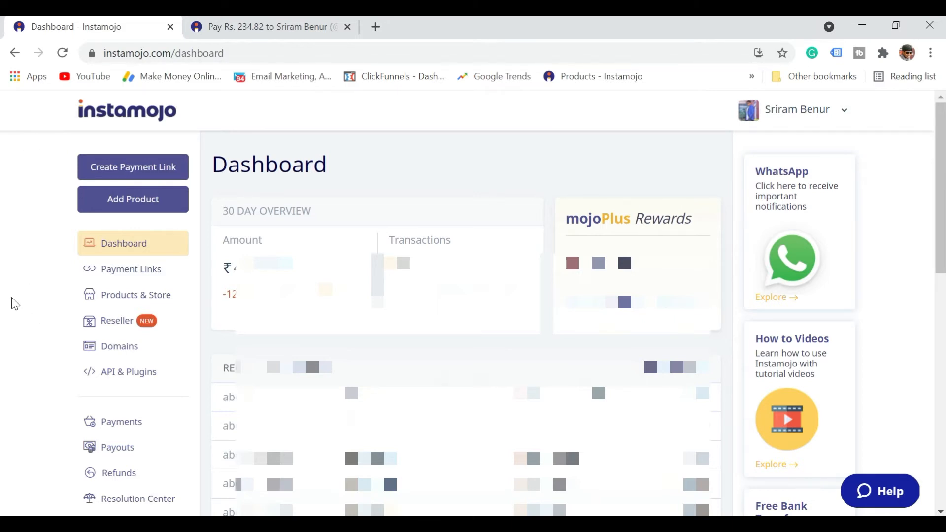
pyautogui.click(124, 176)
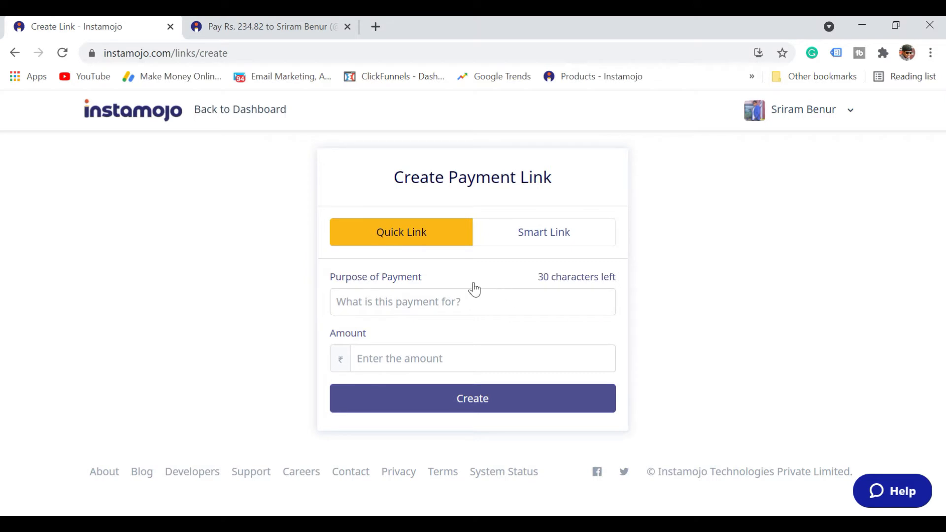
pyautogui.click(543, 240)
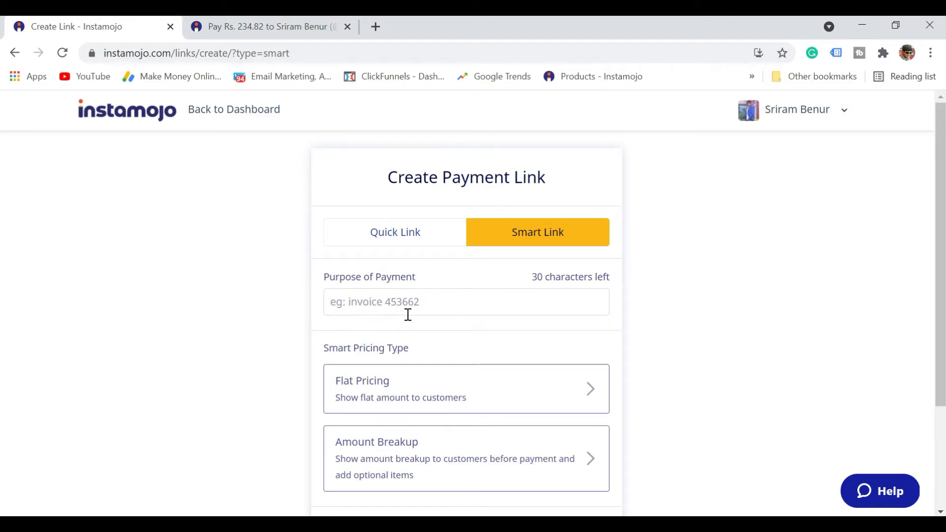
# - Enter "YouTube Influencer Workshop2" as the purpose of payment
pyautogui.click(373, 306)
pyautogui.write('YouTube Influencer Workshop')
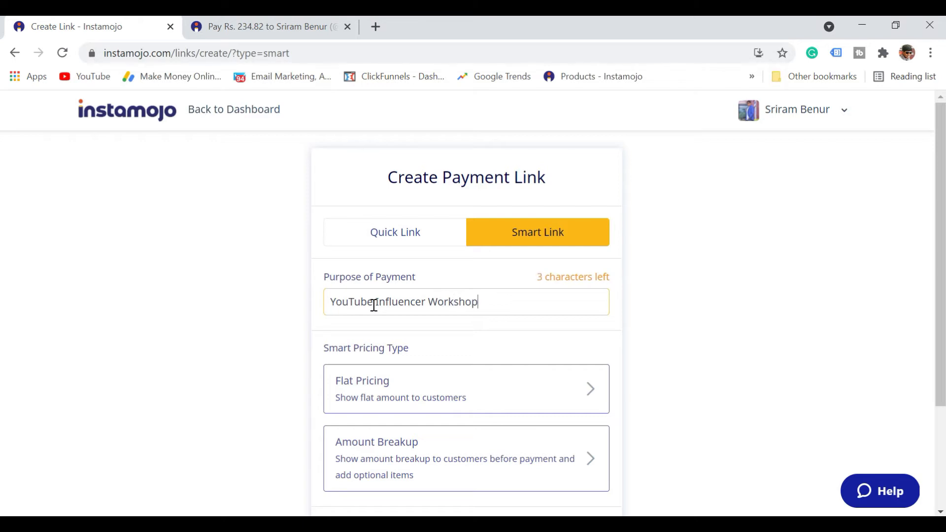
pyautogui.write(' - Test')
pyautogui.press('BackSpace')
pyautogui.press('BackSpace')
pyautogui.press('BackSpace')
pyautogui.press('BackSpace')
pyautogui.press('BackSpace')
pyautogui.press('BackSpace')
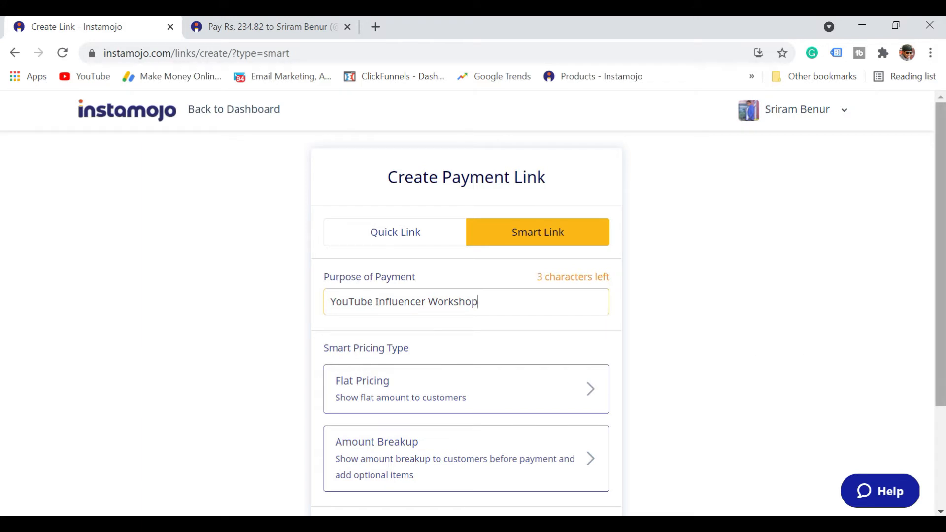
pyautogui.write('2')
# - Choose Amount Breakup as the smart pricing type for the link
pyautogui.scroll(-2, 938, 336)
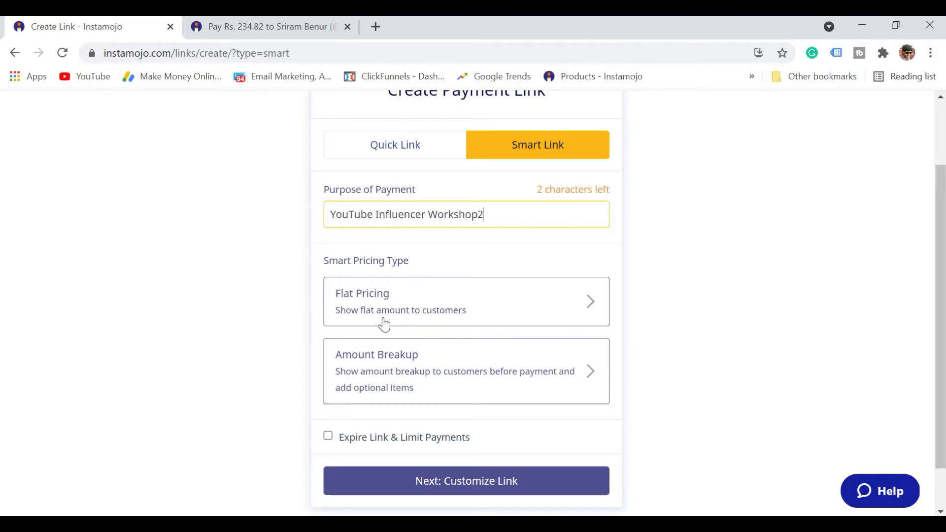
pyautogui.click(435, 314)
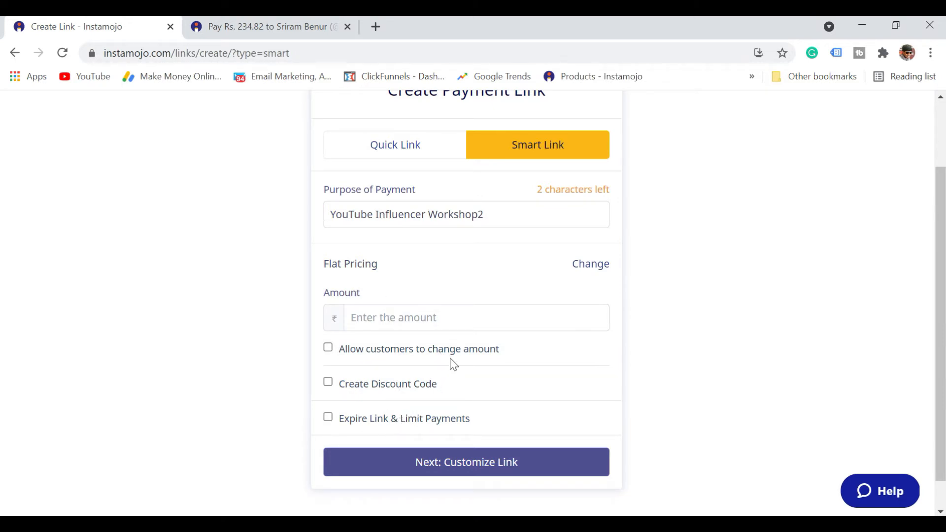
pyautogui.click(590, 266)
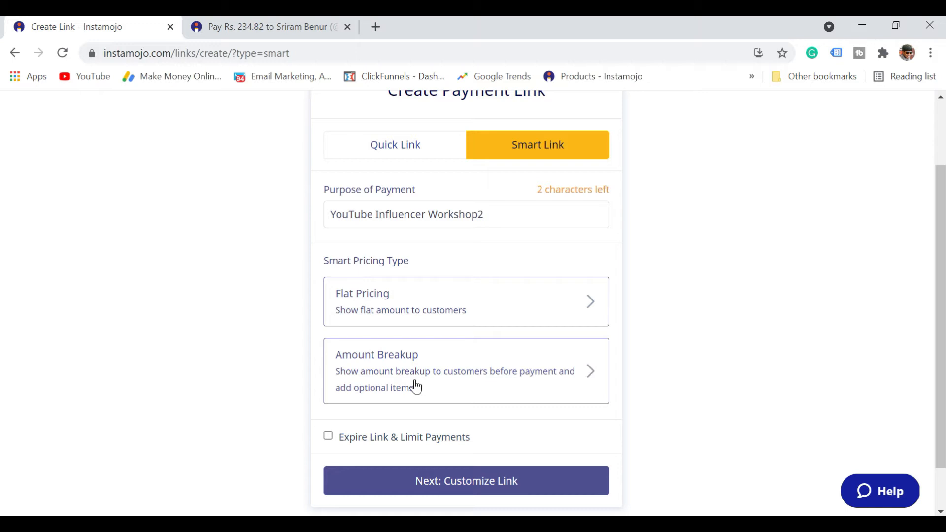
pyautogui.click(480, 377)
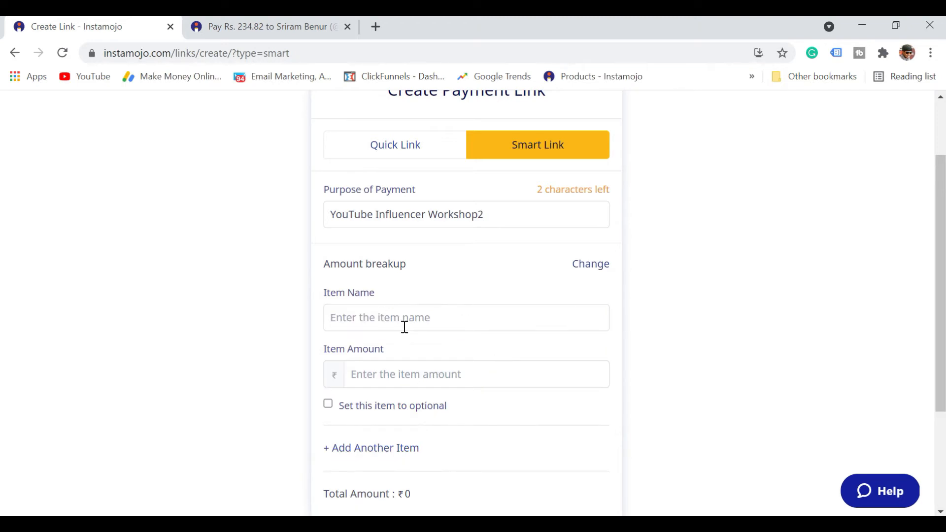
# - Fill in the first breakup item with the name Workshop and an amount of ₹200
pyautogui.click(374, 319)
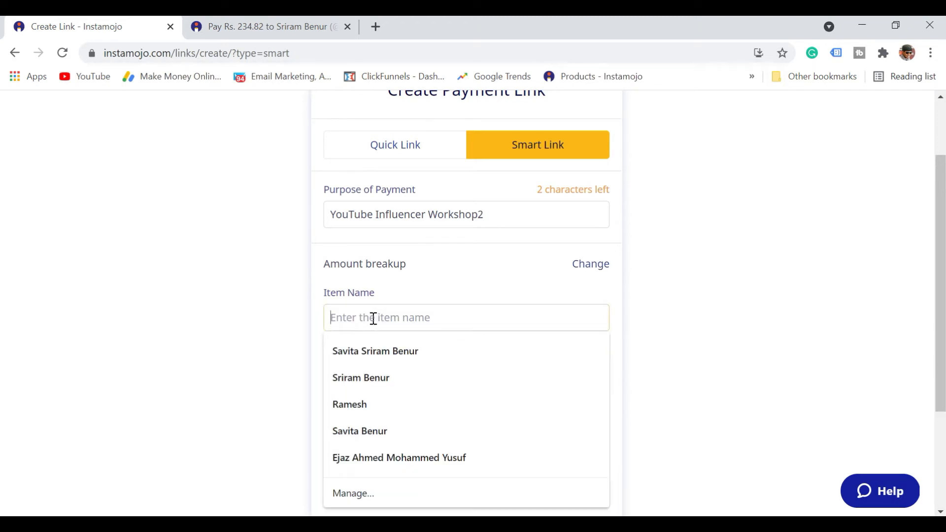
pyautogui.write('Workshop')
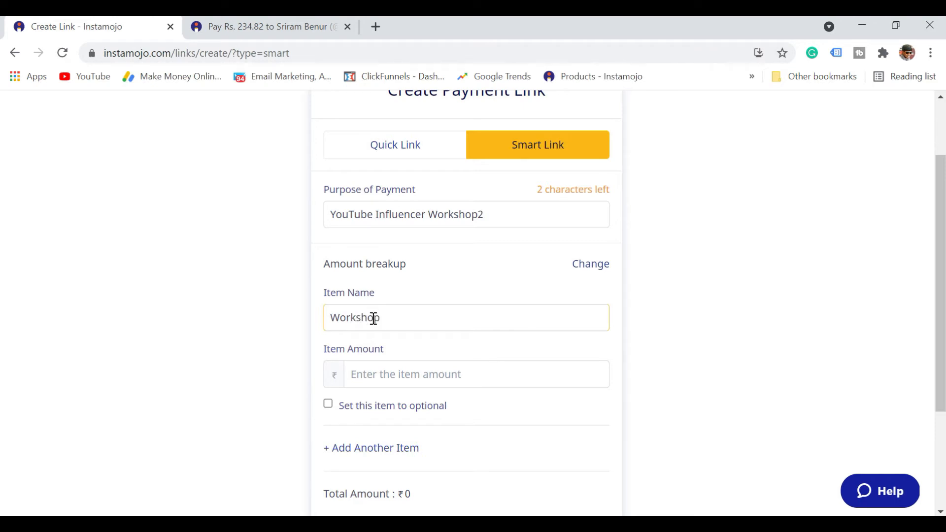
pyautogui.click(377, 366)
pyautogui.write('2000')
pyautogui.press('BackSpace')
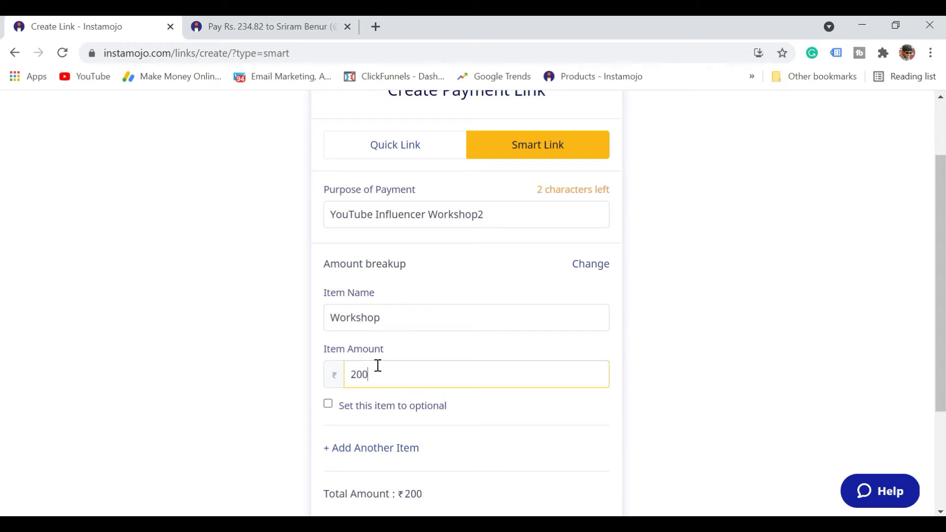
# - Add a second breakup item named "GST 18%" with an amount of ₹36
pyautogui.moveTo(939, 369); pyautogui.dragTo(943, 409)
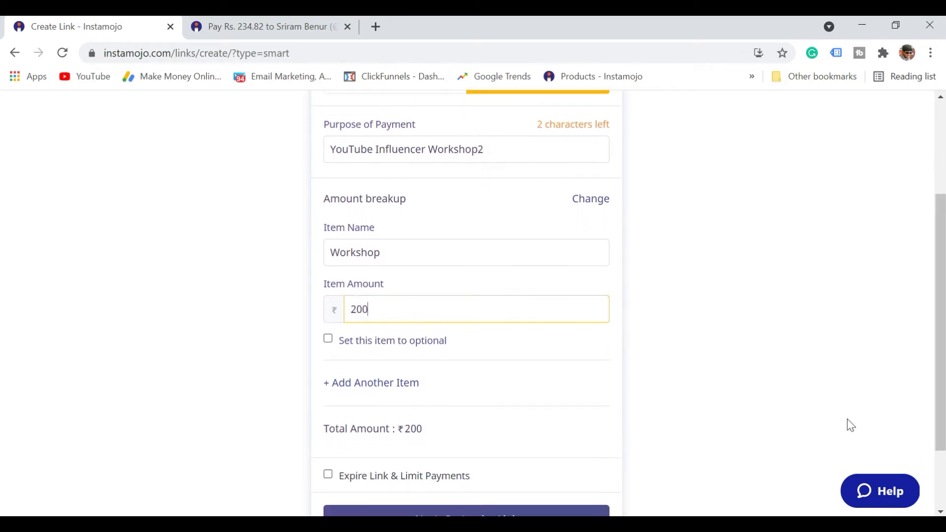
pyautogui.click(387, 387)
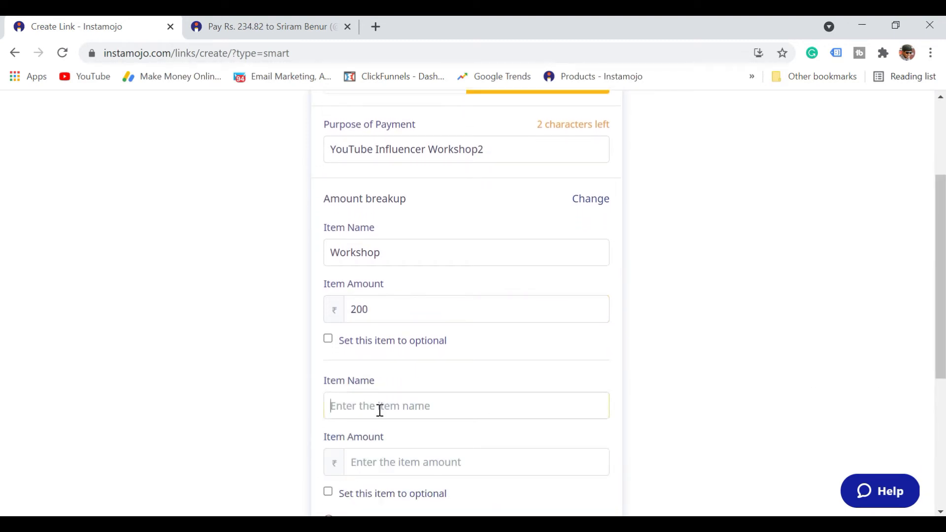
pyautogui.write('GST 185')
pyautogui.press('BackSpace')
pyautogui.write('%')
pyautogui.click(383, 465)
pyautogui.write('36')
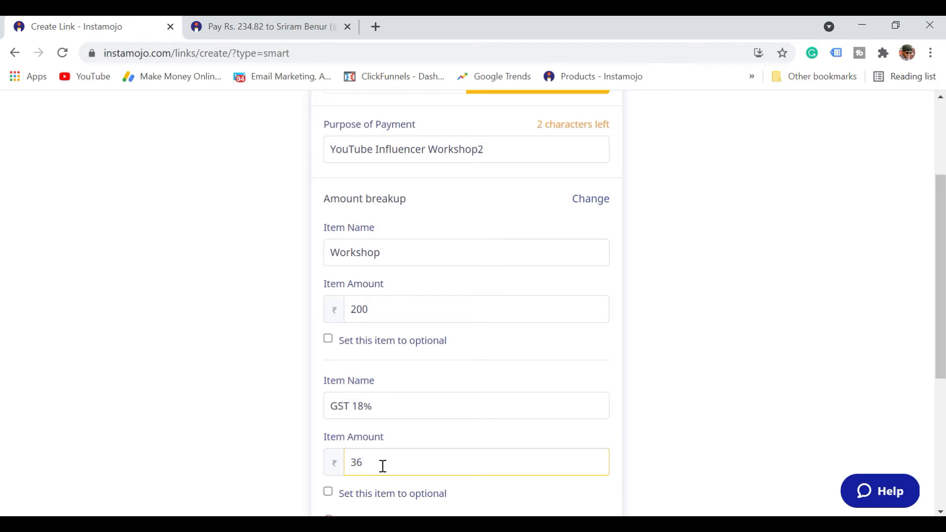
pyautogui.scroll(-2, 940, 355)
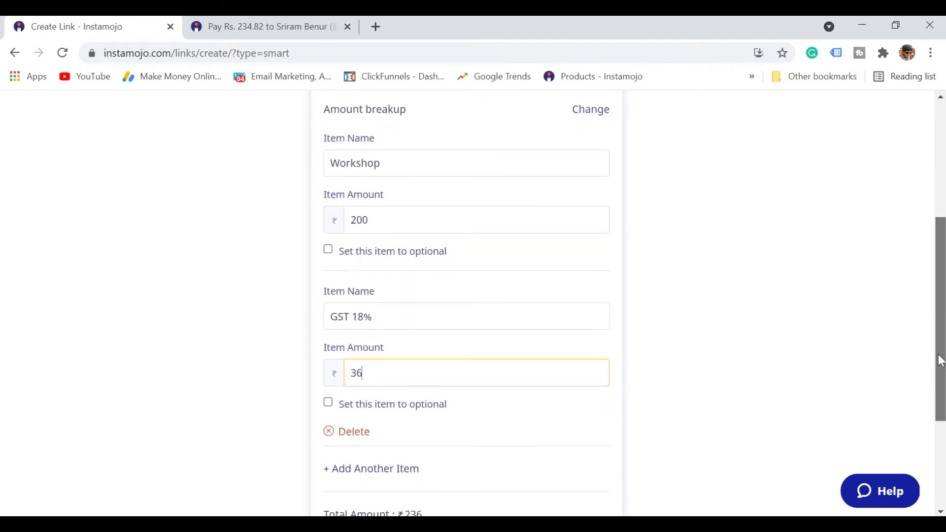
pyautogui.moveTo(941, 361); pyautogui.dragTo(932, 429)
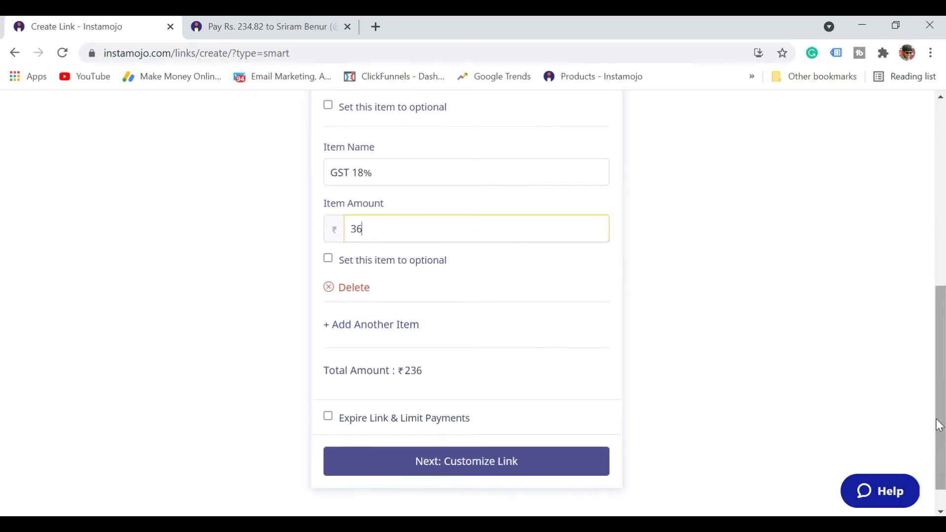
pyautogui.click(412, 427)
pyautogui.scroll(-3, 494, 395)
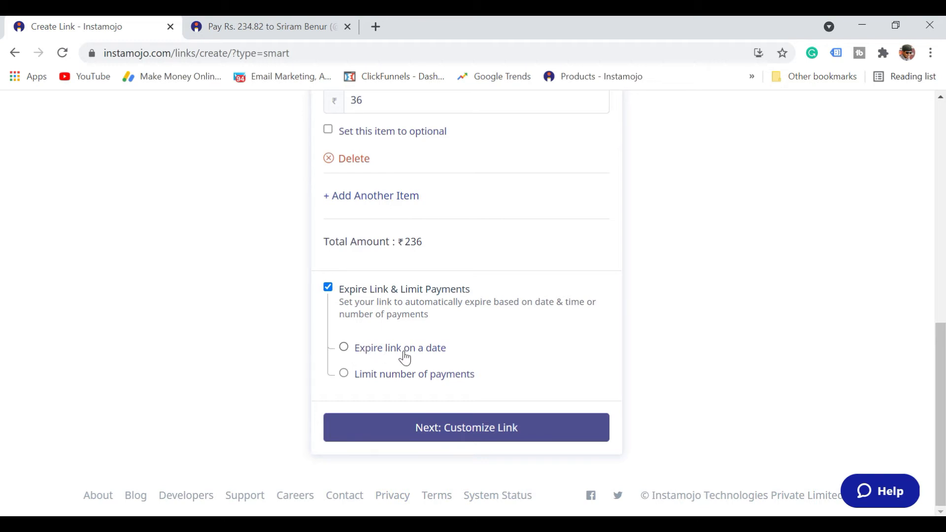
pyautogui.click(394, 382)
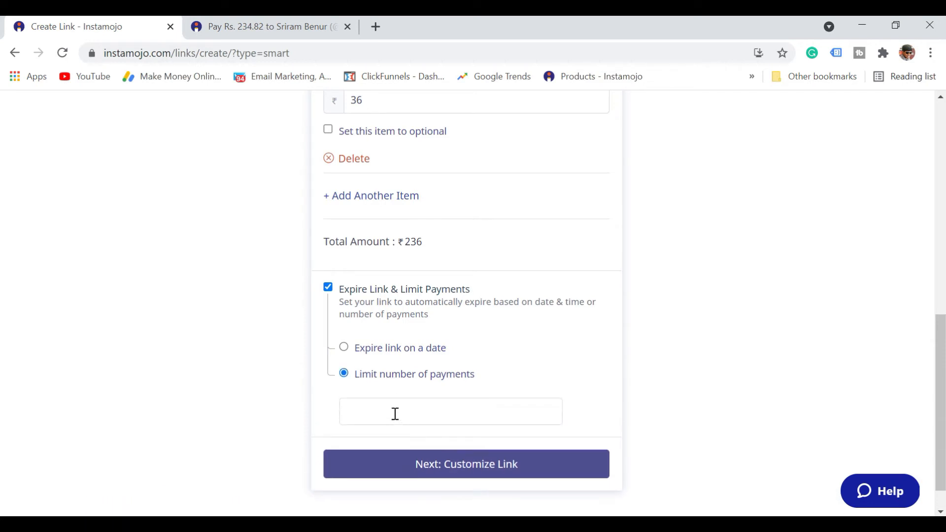
pyautogui.click(329, 289)
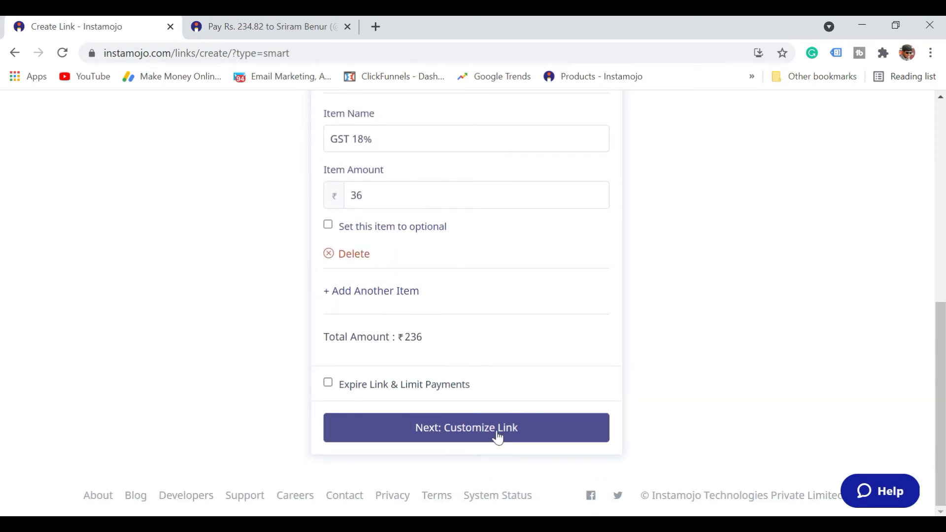
# - Continue to link customization, enable Customize Payment Page and add the description "Workshop"
pyautogui.click(498, 438)
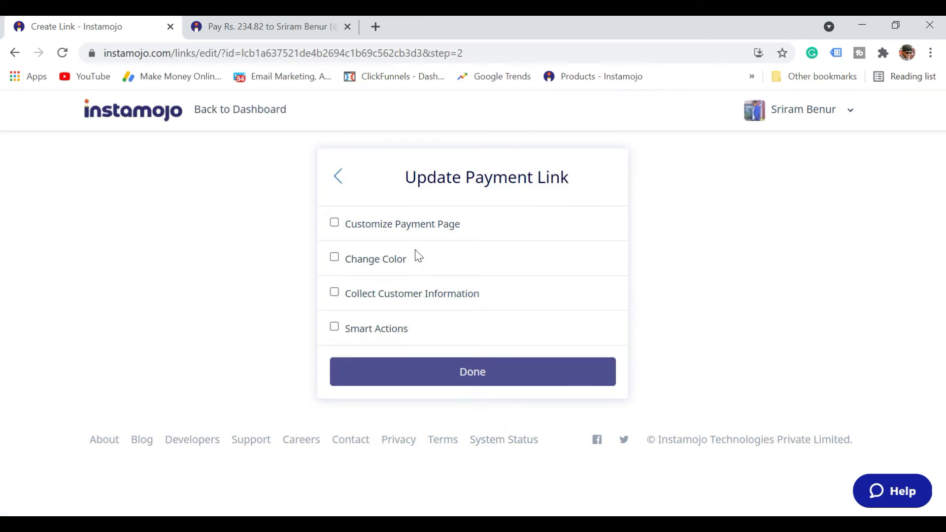
pyautogui.click(450, 227)
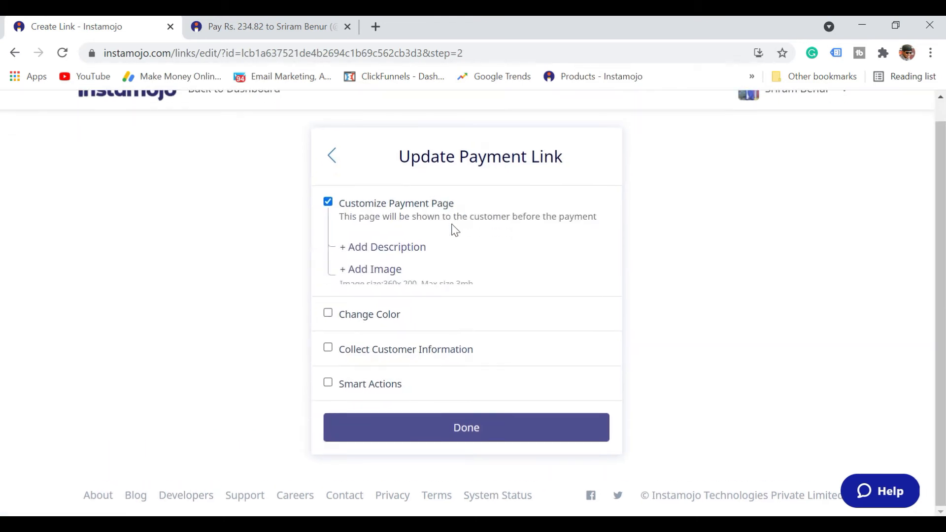
pyautogui.click(383, 238)
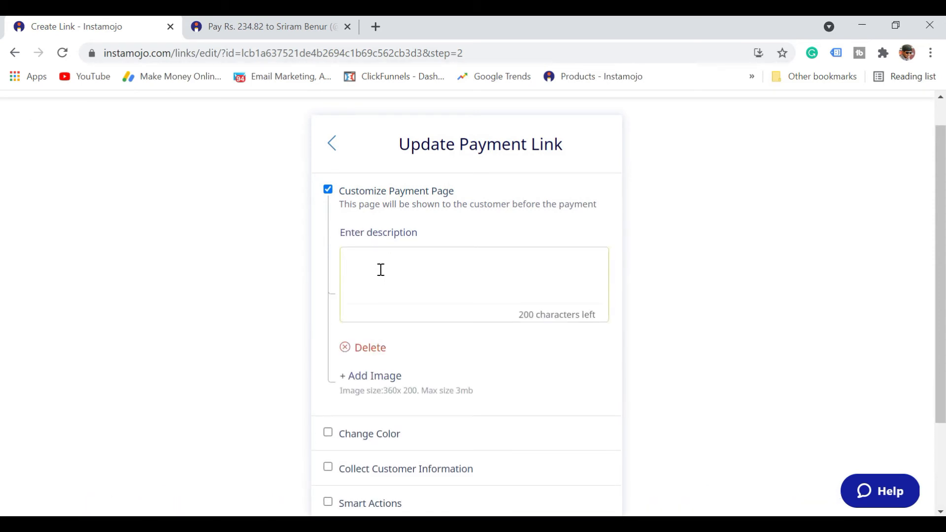
pyautogui.write('Workshop')
# - Add the image "influencer - Workshop" from the Desktop to the payment page
pyautogui.click(378, 377)
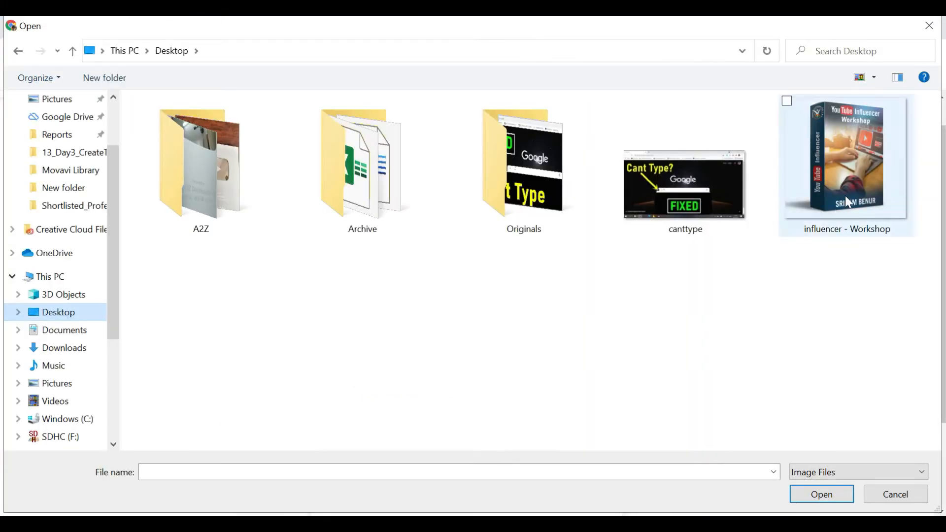
pyautogui.click(845, 196)
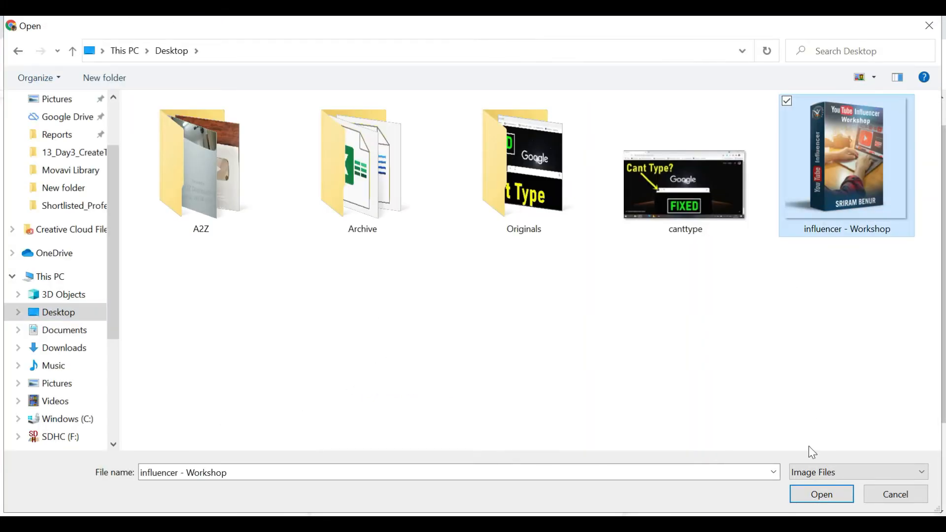
pyautogui.click(820, 490)
pyautogui.moveTo(940, 271); pyautogui.dragTo(941, 316)
pyautogui.scroll(-3, 516, 339)
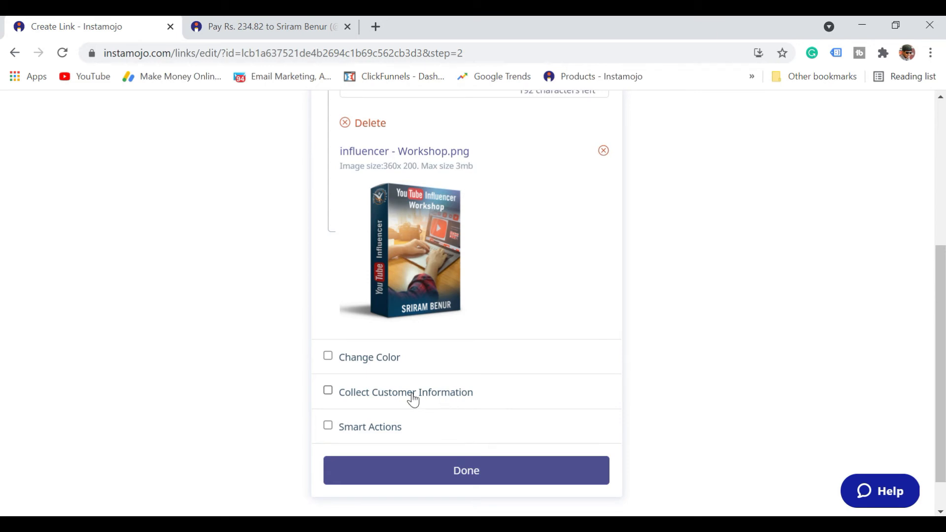
pyautogui.moveTo(942, 374); pyautogui.dragTo(942, 407)
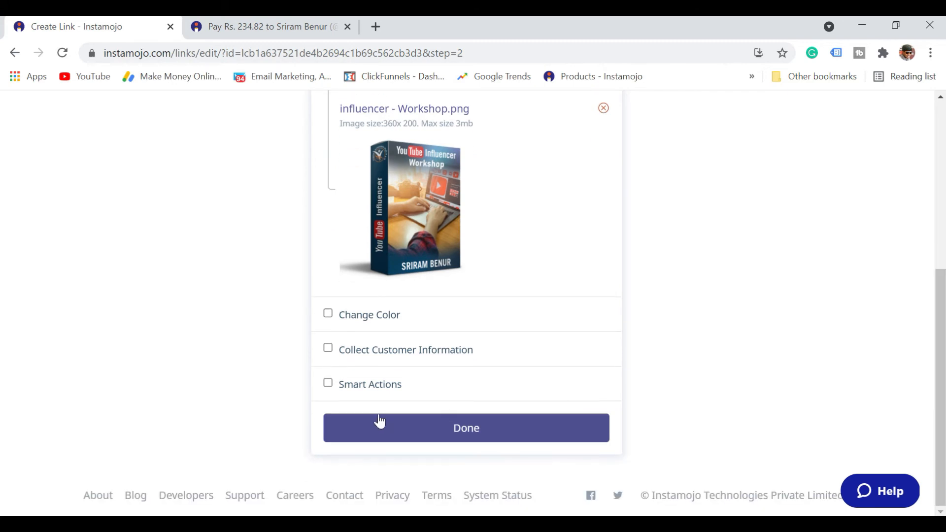
pyautogui.click(404, 386)
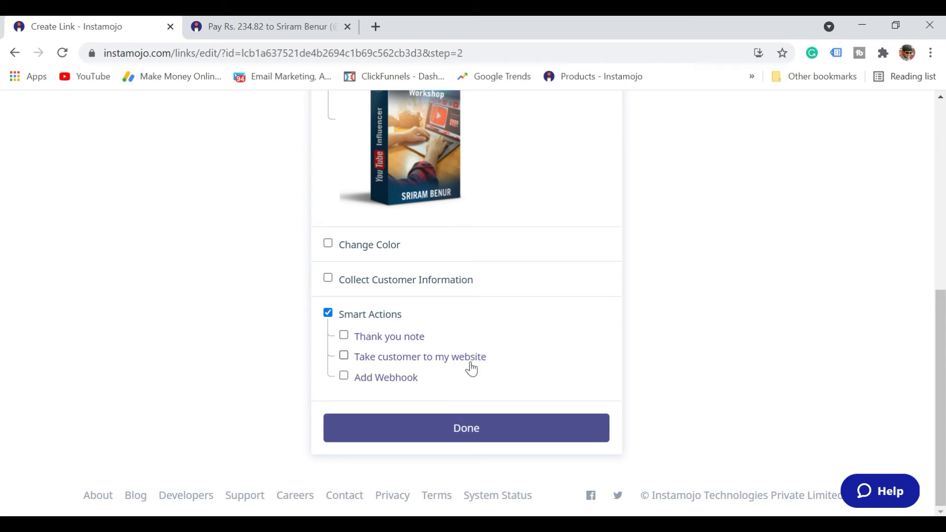
pyautogui.click(344, 357)
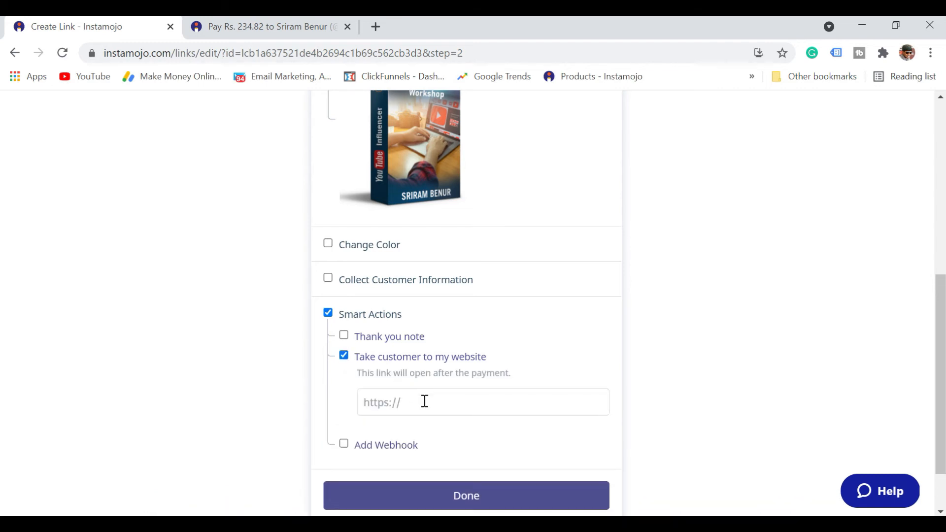
pyautogui.click(375, 28)
pyautogui.write('digi')
pyautogui.hotkey('ctrl', 'a')
pyautogui.hotkey('ctrl', 'c')
pyautogui.click(389, 403)
pyautogui.hotkey('ctrl', 'v')
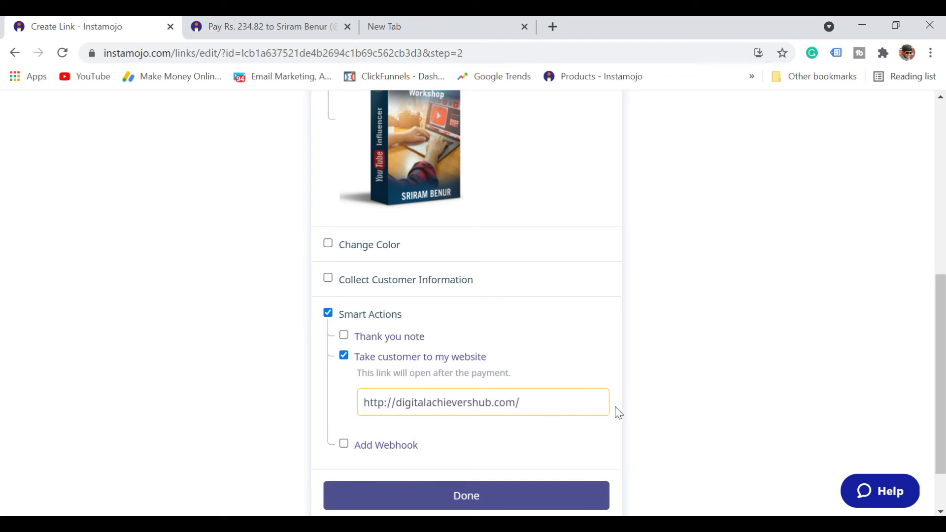
# - Enable the thank you note and enter "Thanks for the purchase." as its text
pyautogui.scroll(-2, 941, 345)
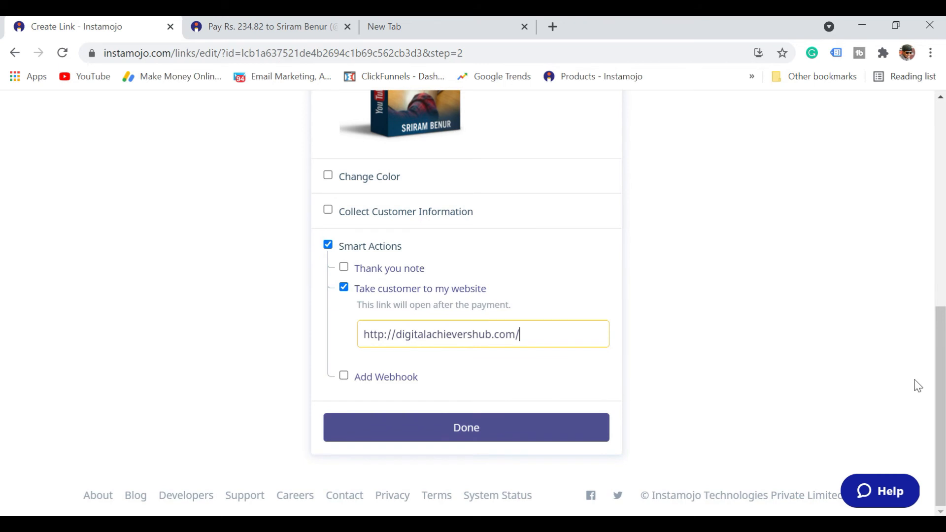
pyautogui.scroll(1, 939, 399)
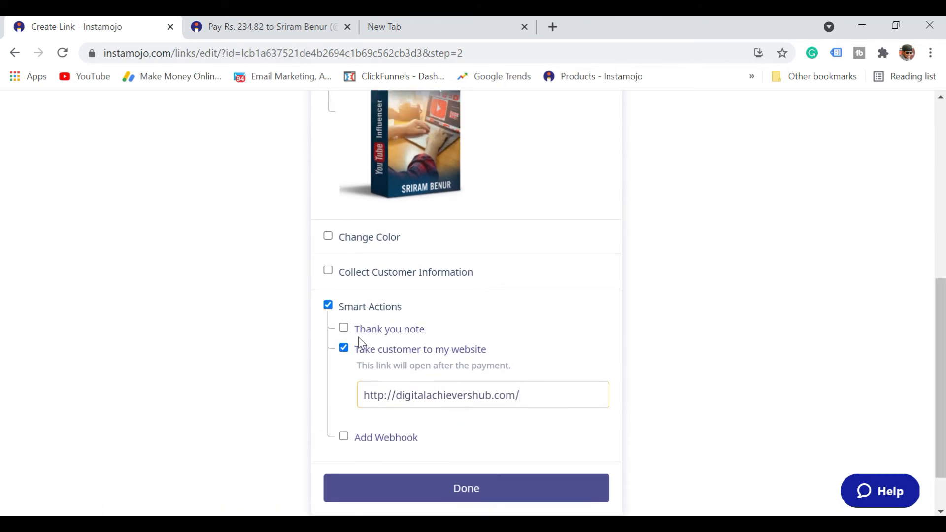
pyautogui.click(344, 327)
pyautogui.click(404, 375)
pyautogui.write('Thanks tor the')
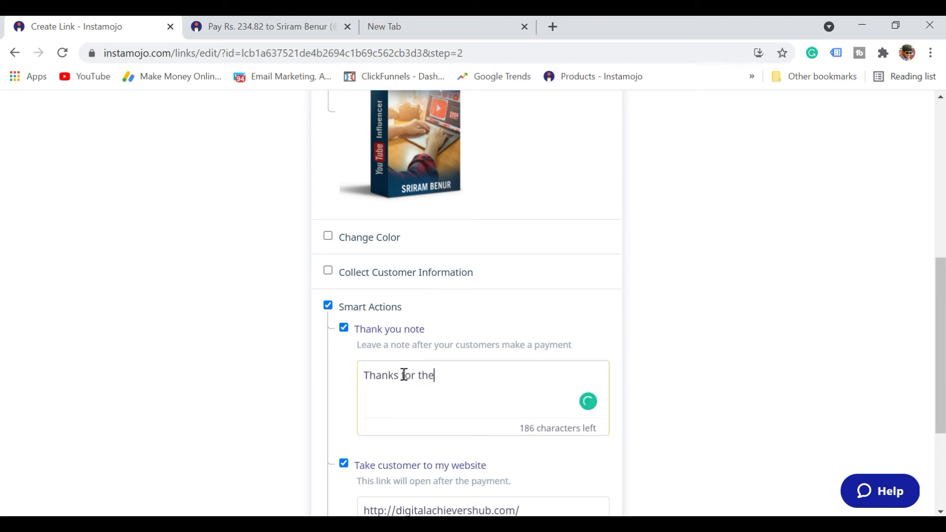
pyautogui.write(' purchase.')
pyautogui.moveTo(942, 317); pyautogui.dragTo(941, 353)
pyautogui.scroll(-2, 941, 364)
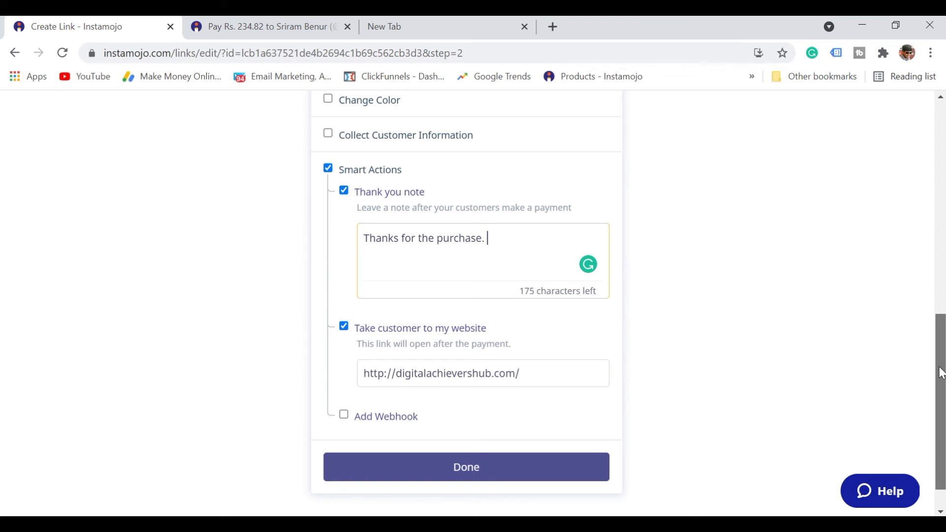
pyautogui.moveTo(942, 373)
pyautogui.mouseDown()
pyautogui.moveTo(941, 389)
pyautogui.moveTo(942, 283)
pyautogui.moveTo(941, 389)
pyautogui.mouseUp()
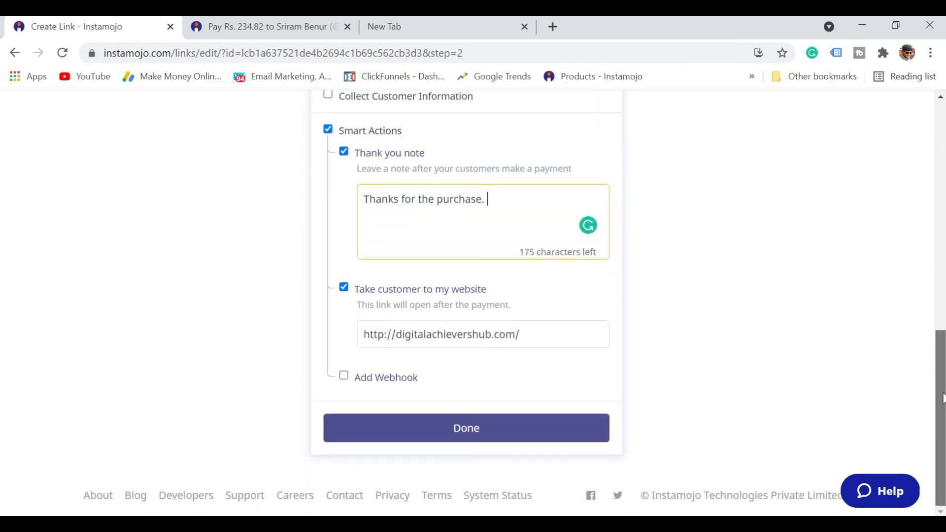
# - Finish customizing the payment link and copy the generated link address
pyautogui.click(493, 433)
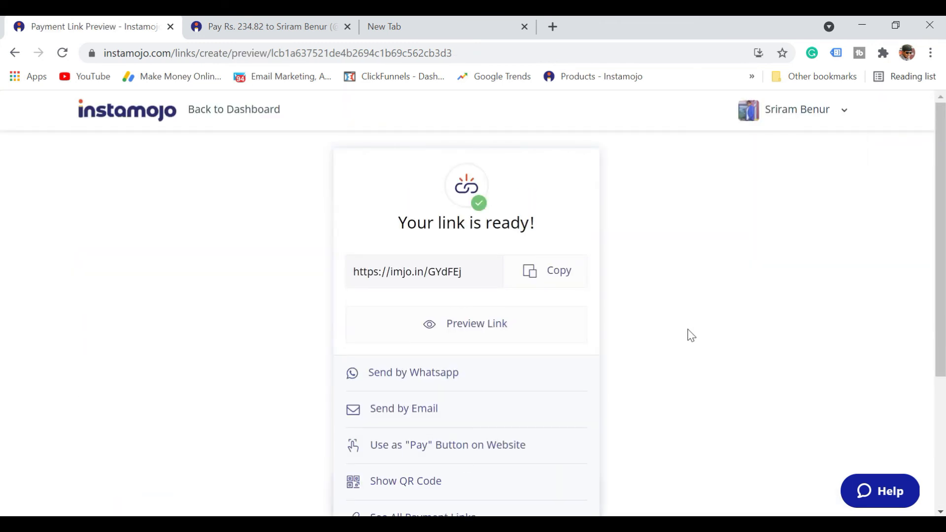
pyautogui.click(561, 279)
# - Preview the payment link and examine the product image and the workshop, GST and total lines of its amount details
pyautogui.click(487, 329)
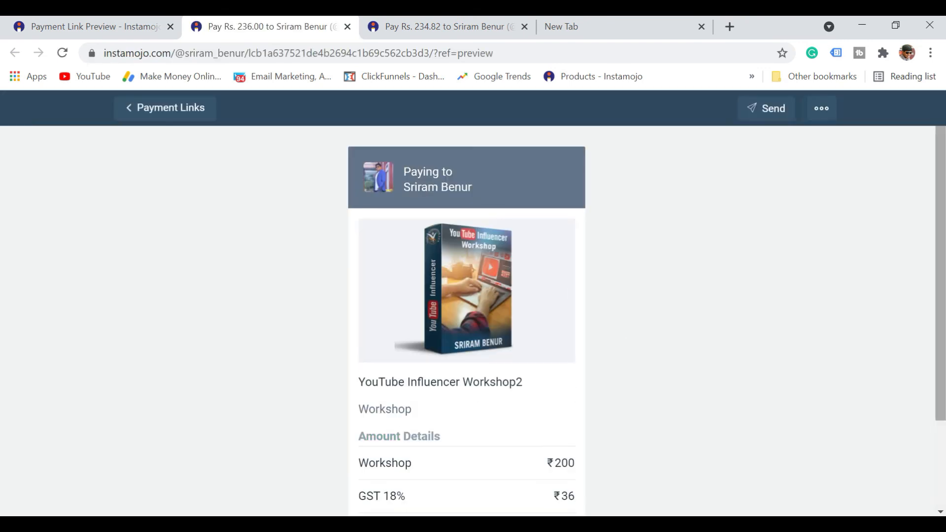
pyautogui.moveTo(943, 193); pyautogui.dragTo(945, 273)
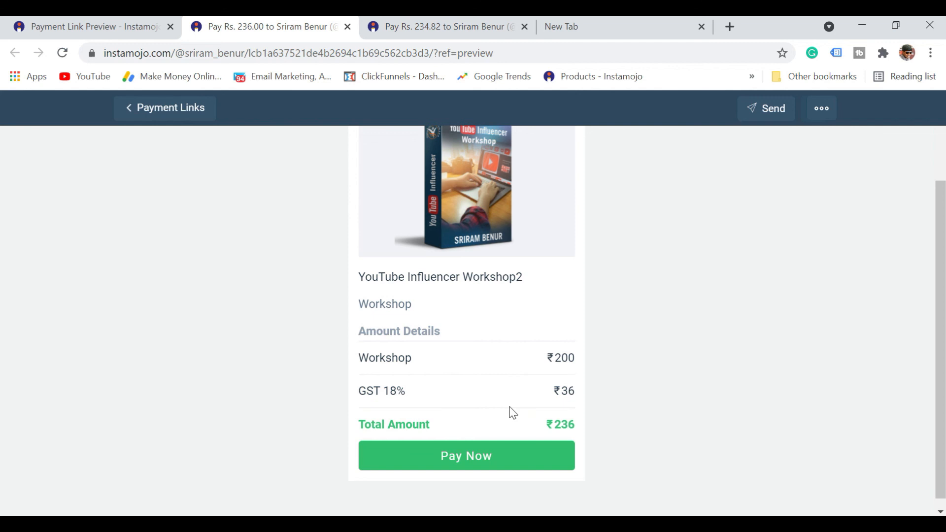
pyautogui.moveTo(941, 397); pyautogui.dragTo(941, 256)
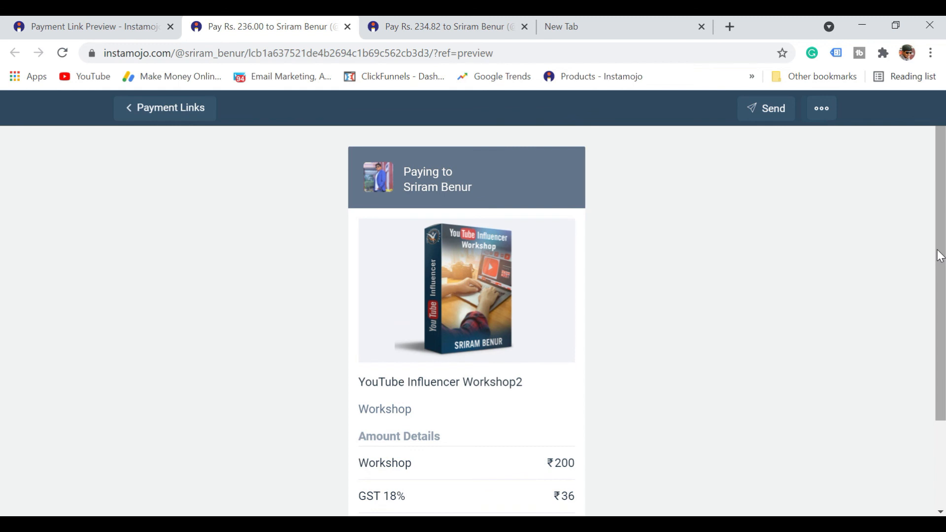
pyautogui.moveTo(940, 255); pyautogui.dragTo(929, 353)
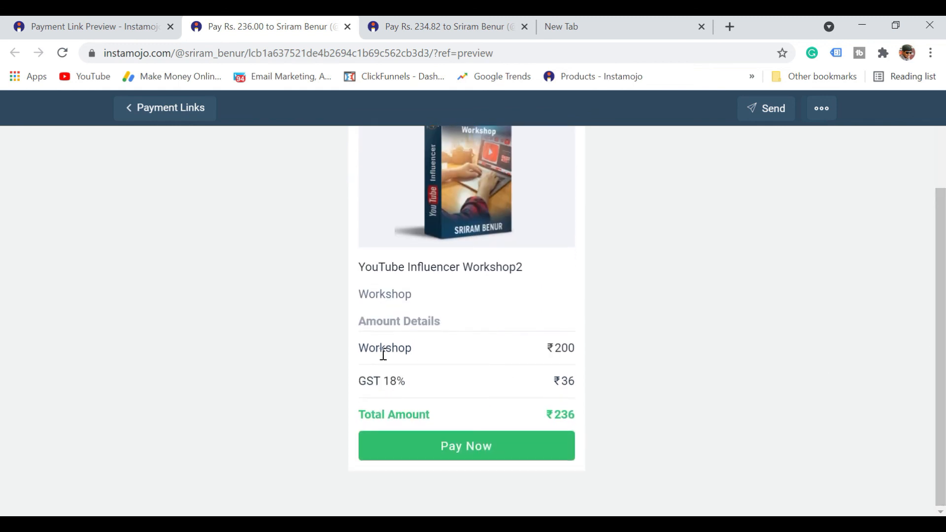
pyautogui.moveTo(370, 346); pyautogui.dragTo(533, 361)
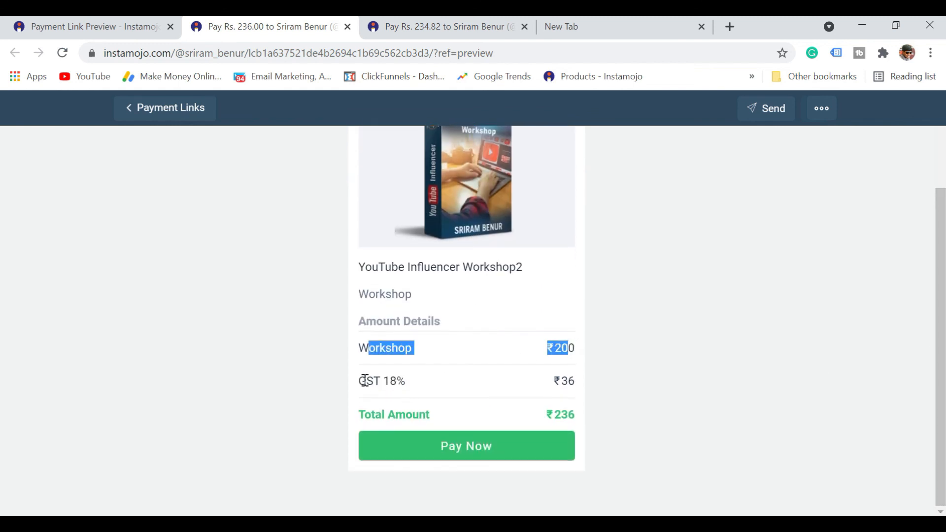
pyautogui.moveTo(367, 381); pyautogui.dragTo(584, 381)
pyautogui.moveTo(395, 416); pyautogui.dragTo(694, 414)
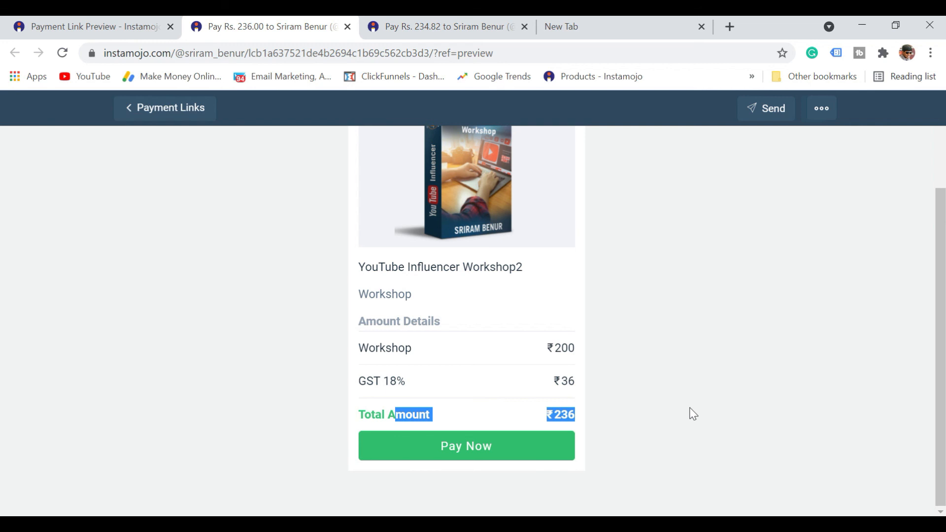
pyautogui.click(597, 523)
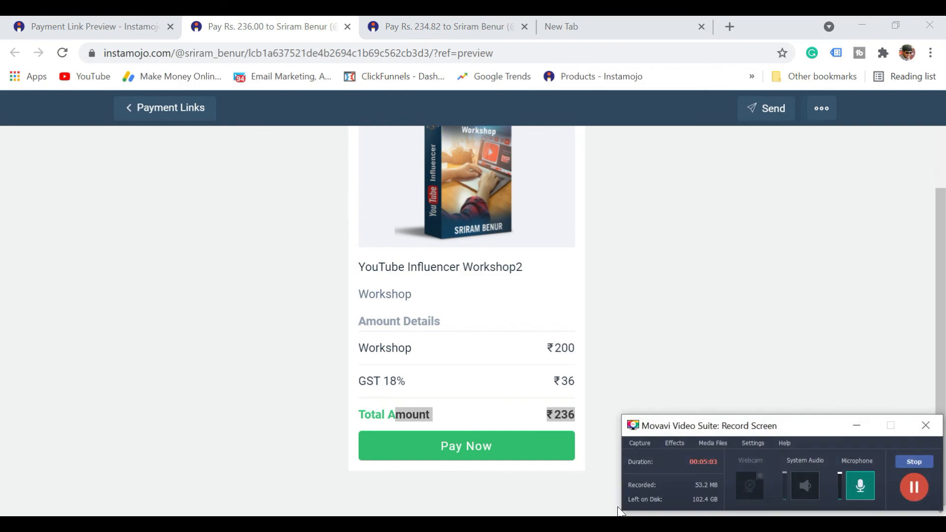